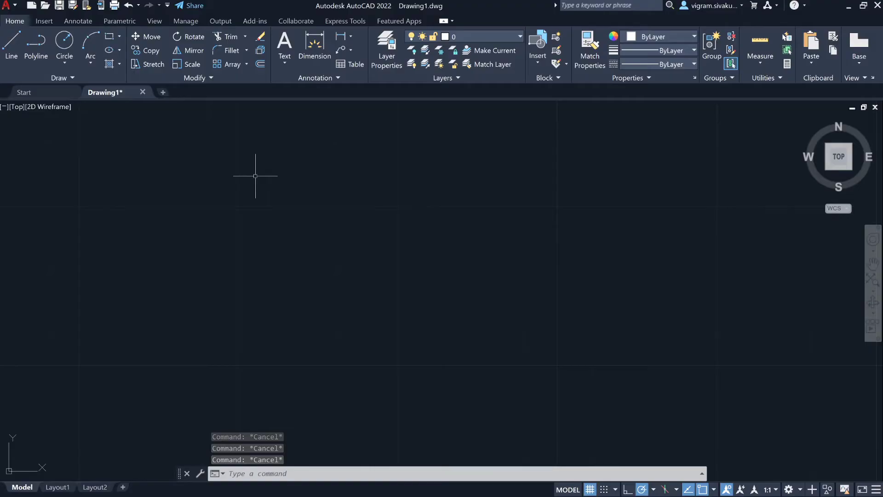
# - Draw a vertical polyline with PL and copy it beside the original
pyautogui.write('pl')
pyautogui.press('Return')
pyautogui.click(255, 176)
pyautogui.click(255, 352)
pyautogui.press('Escape')
pyautogui.click(281, 267)
pyautogui.click(217, 283)
pyautogui.write('co')
pyautogui.press('Return')
pyautogui.click(255, 176)
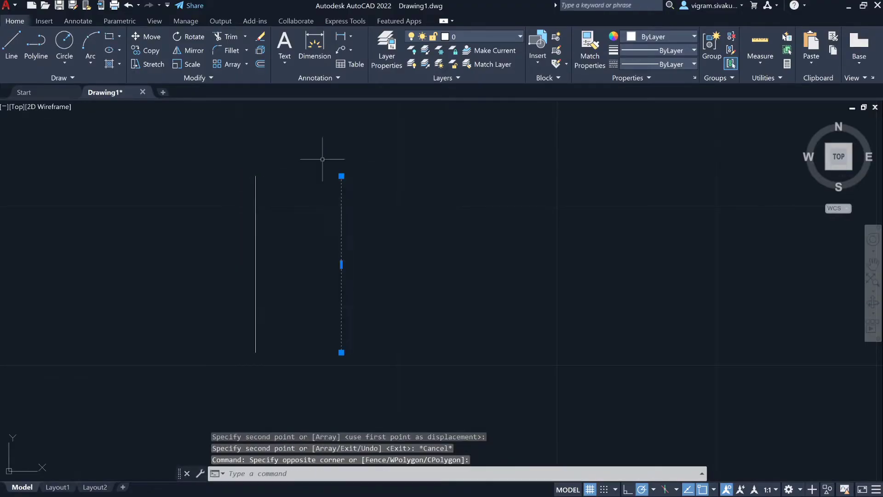
pyautogui.click(341, 175)
pyautogui.press('Escape')
# - Set the lineweight to 2.11 mm and select the first row of lines
pyautogui.click(694, 50)
pyautogui.click(638, 183)
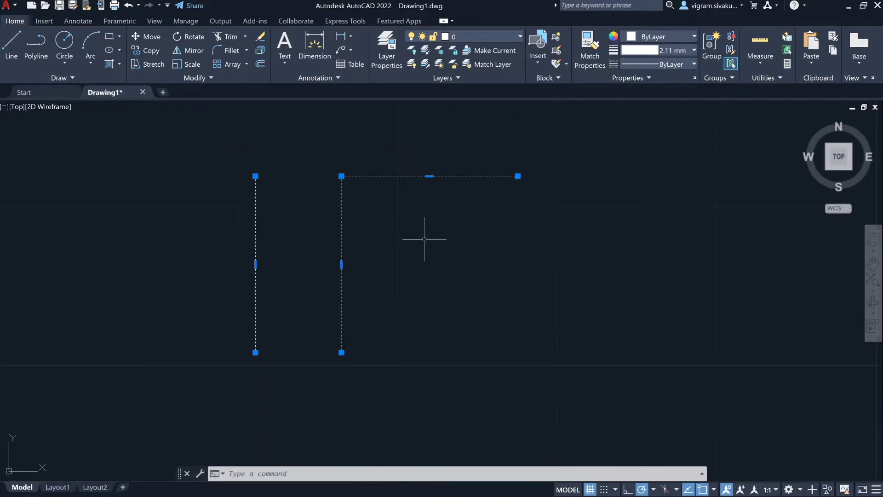
pyautogui.click(385, 304)
pyautogui.click(547, 374)
# - Copy the first row of lines to make a second row below it
pyautogui.click(236, 148)
pyautogui.write('co')
pyautogui.press('Return')
pyautogui.click(236, 147)
pyautogui.click(536, 260)
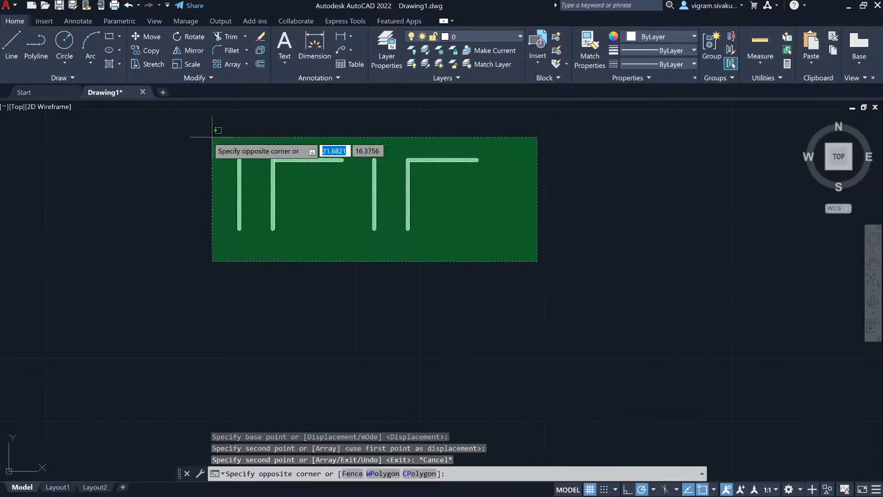
pyautogui.click(216, 138)
pyautogui.press('Escape')
# - Zoom to the drawn objects with ZOOM Object
pyautogui.write('z')
pyautogui.press('Return')
pyautogui.write('o')
pyautogui.press('Return')
pyautogui.press('Return')
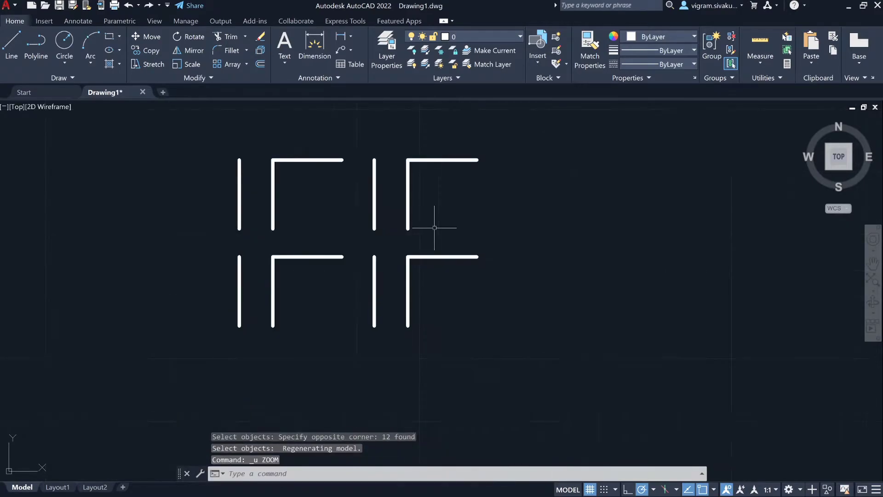
# - Open the Plot dialog and assign monochrome.ctb as the plot style table to all layouts
pyautogui.write('pl')
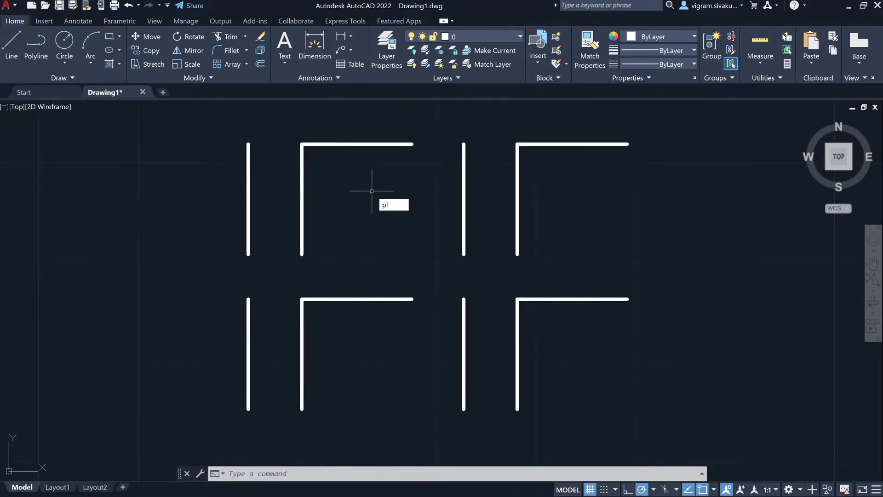
pyautogui.press('Return')
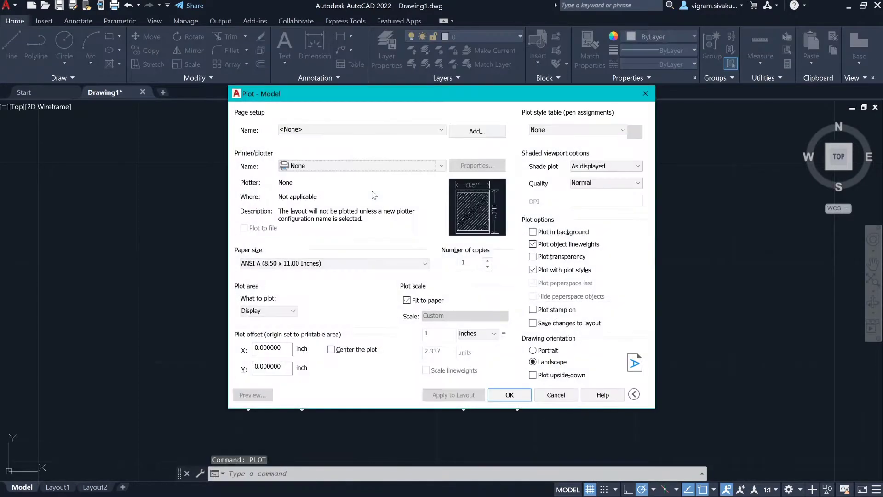
pyautogui.moveTo(545, 90); pyautogui.dragTo(540, 98)
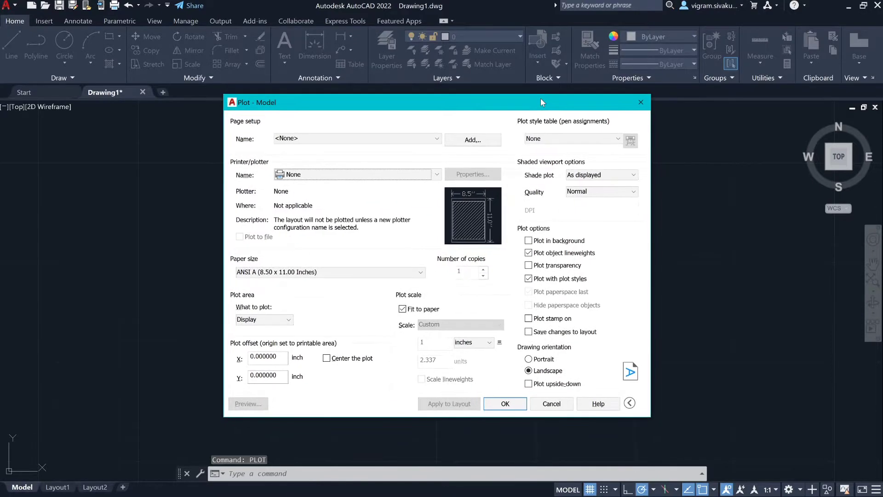
pyautogui.click(582, 138)
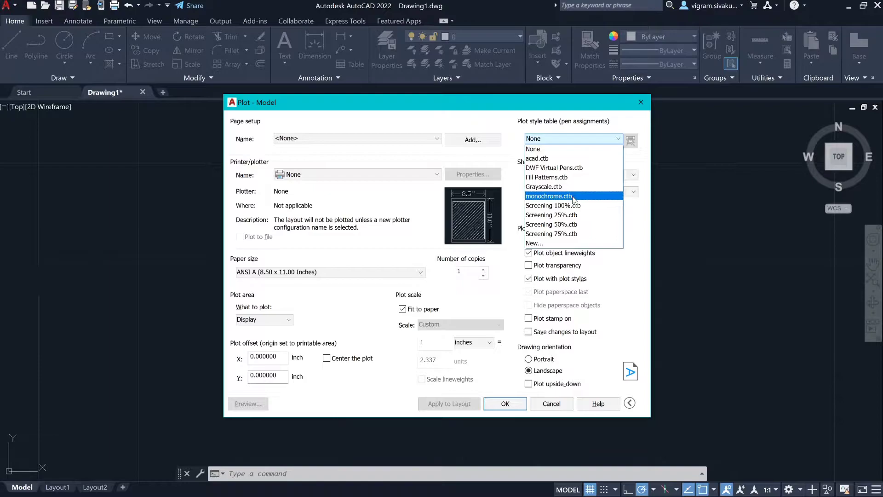
pyautogui.click(549, 196)
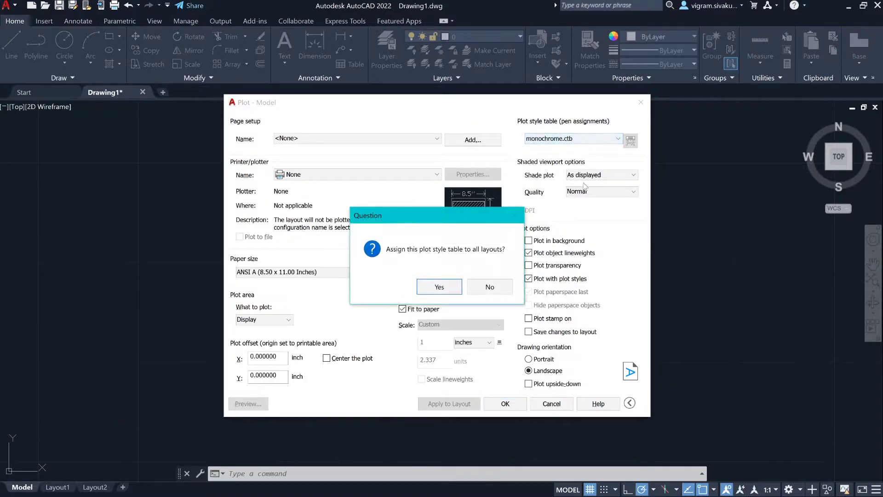
pyautogui.click(441, 283)
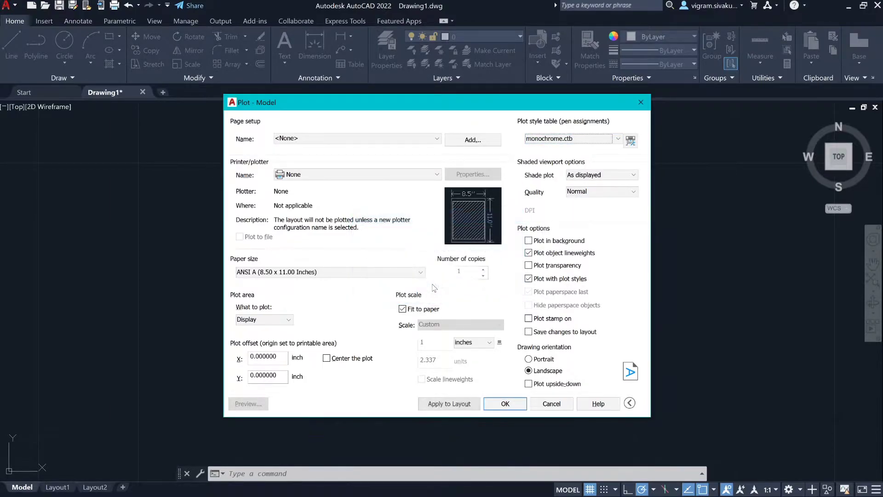
# - Edit monochrome.ctb: give Color 1 a 1.0000 mm lineweight, Butt ends and Miter joins
pyautogui.click(630, 141)
pyautogui.click(563, 258)
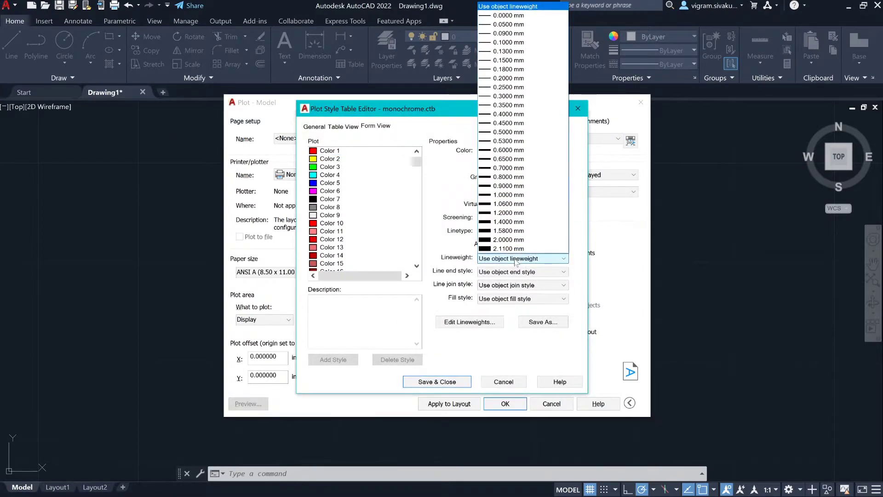
pyautogui.click(524, 193)
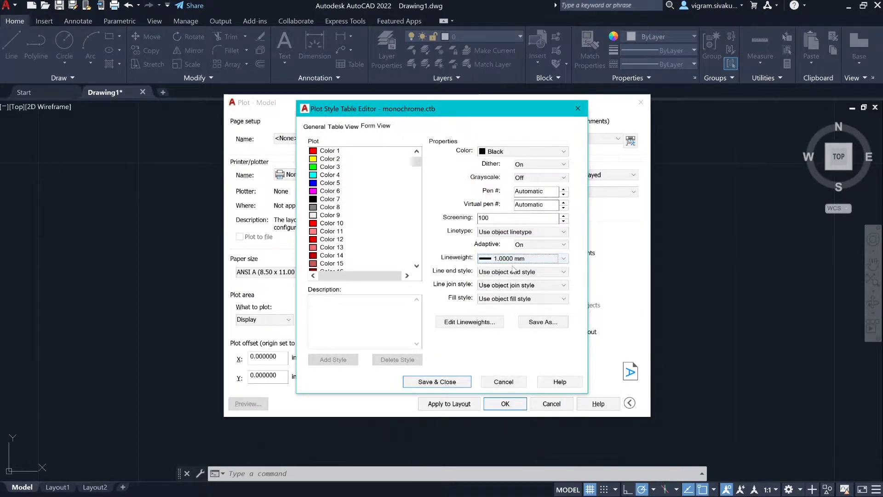
pyautogui.click(562, 272)
pyautogui.click(512, 291)
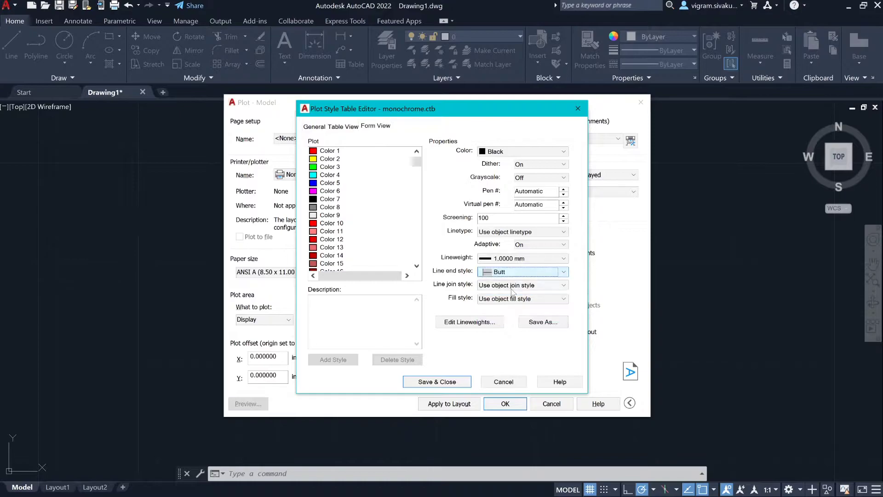
pyautogui.click(513, 287)
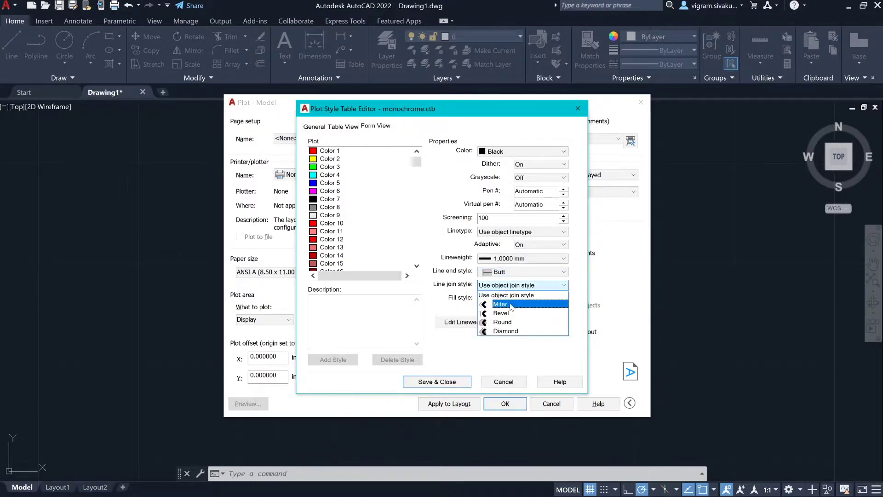
pyautogui.click(511, 304)
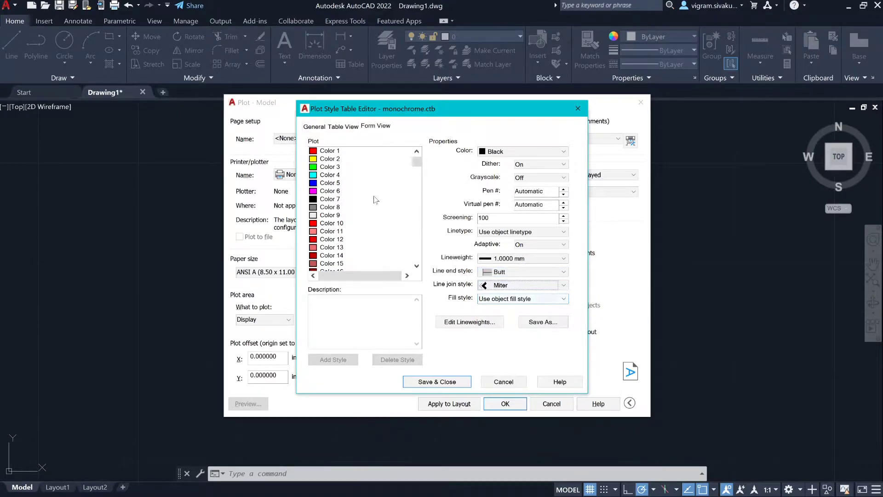
# - Give Color 2 a 1.0000 mm lineweight, Square ends and Bevel joins
pyautogui.click(330, 160)
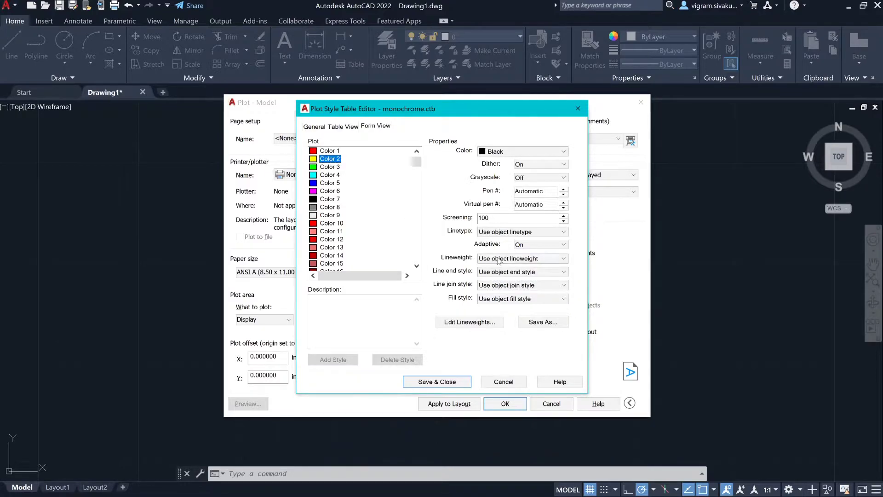
pyautogui.click(526, 259)
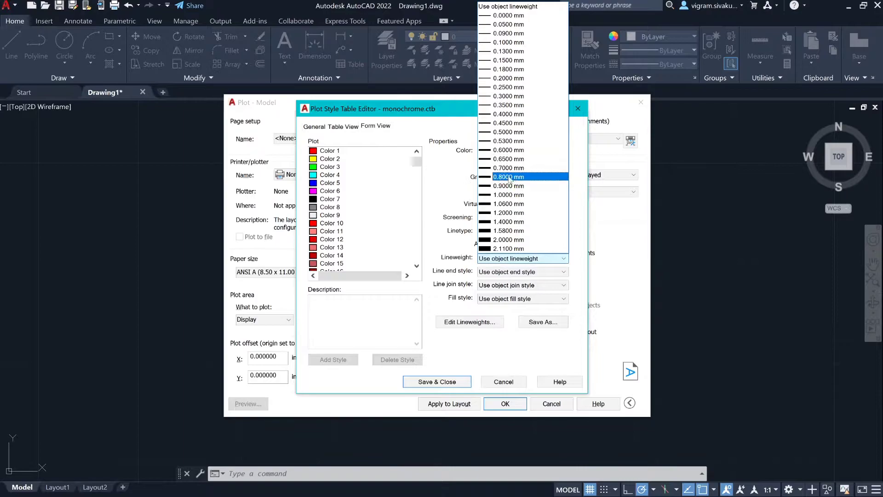
pyautogui.click(508, 195)
pyautogui.click(502, 275)
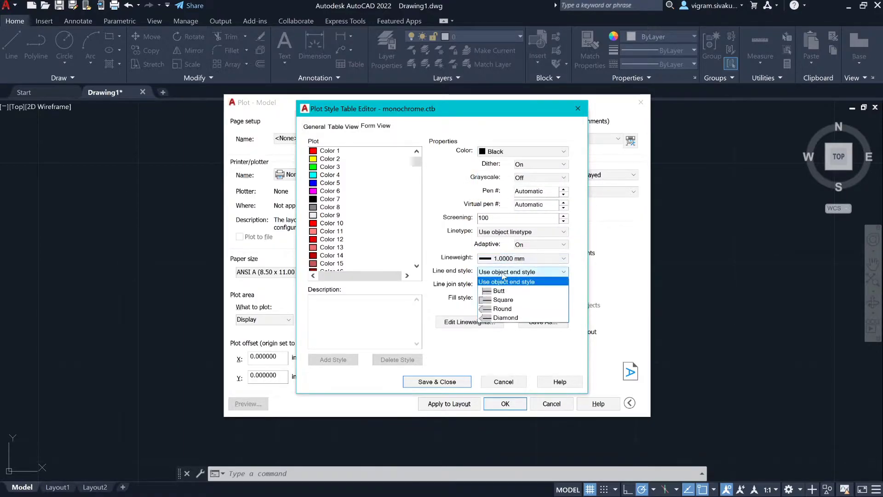
pyautogui.click(505, 297)
pyautogui.click(504, 286)
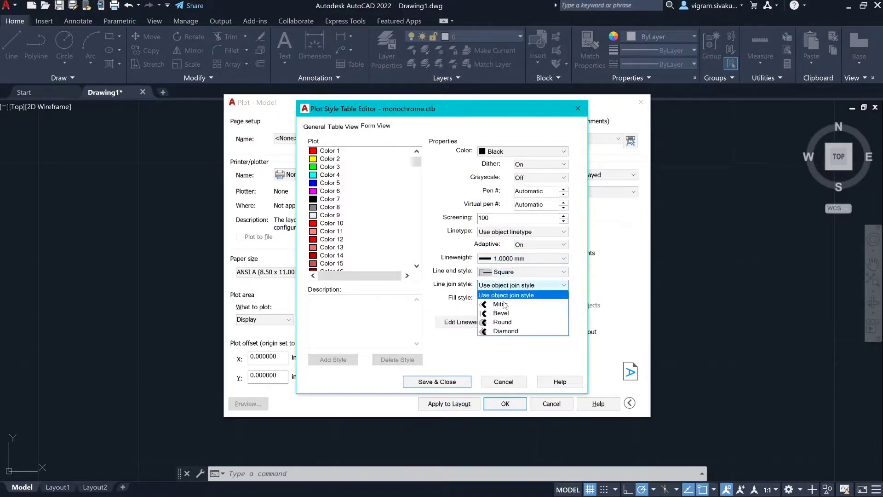
pyautogui.click(506, 312)
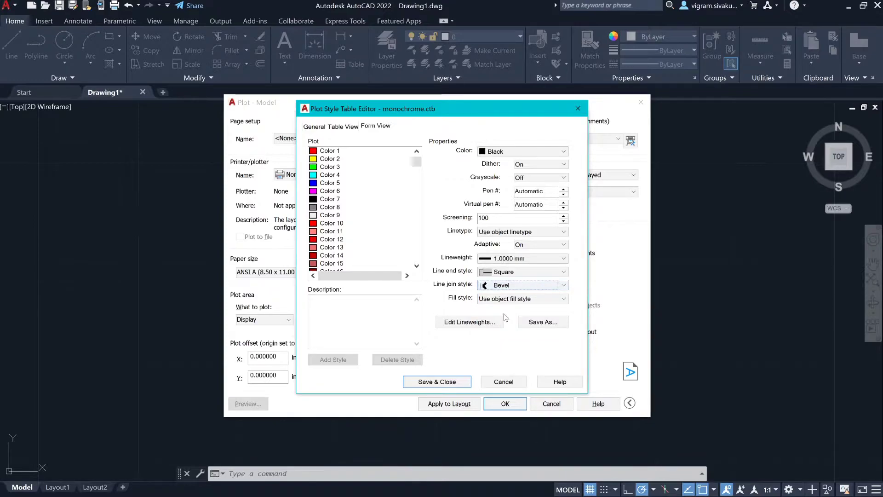
# - Give Color 3 a 1.0000 mm lineweight, Round ends and Round joins
pyautogui.click(330, 167)
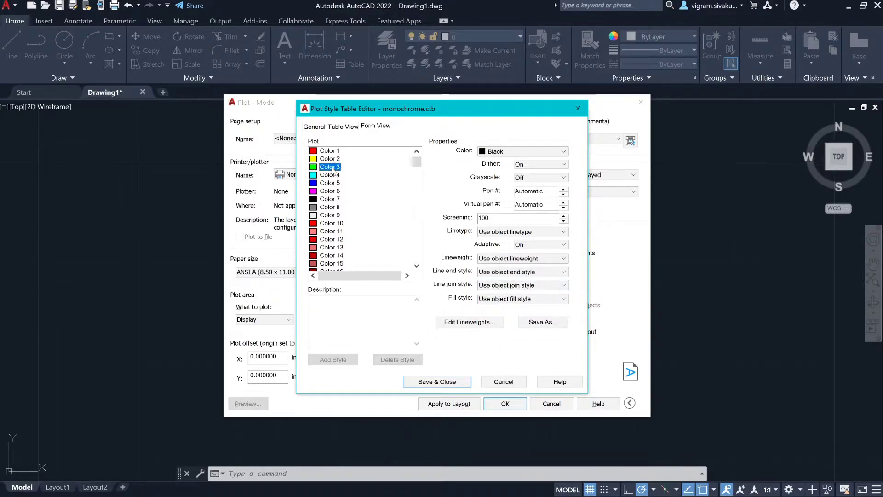
pyautogui.click(493, 259)
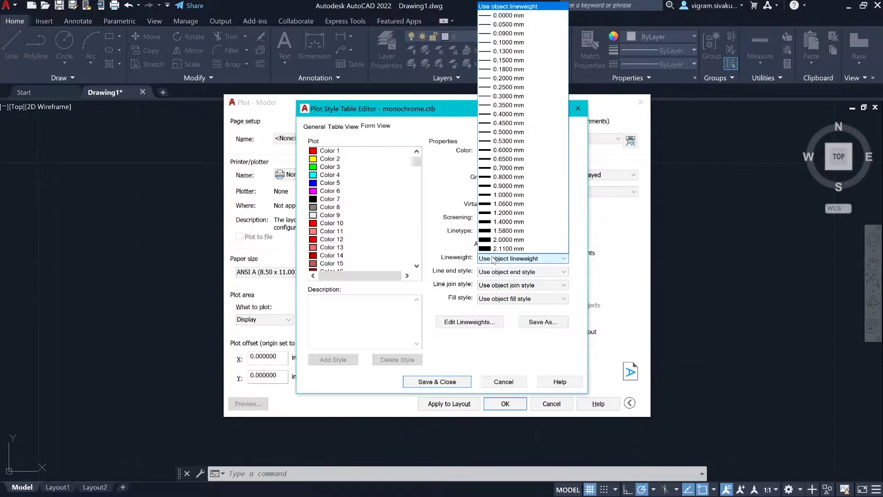
pyautogui.click(499, 195)
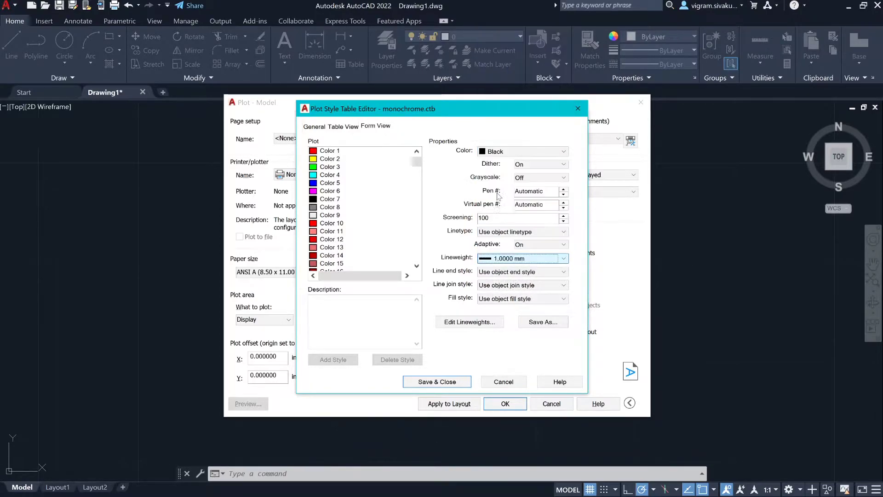
pyautogui.click(493, 271)
pyautogui.click(498, 307)
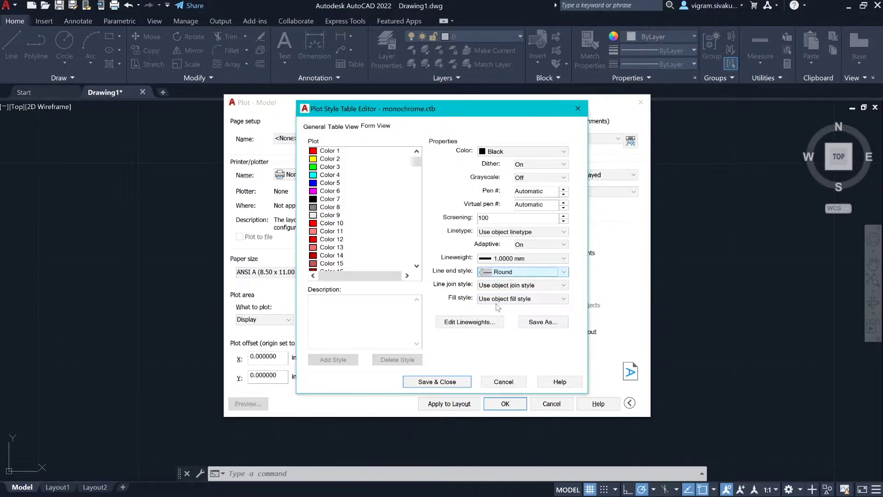
pyautogui.click(497, 289)
pyautogui.click(498, 322)
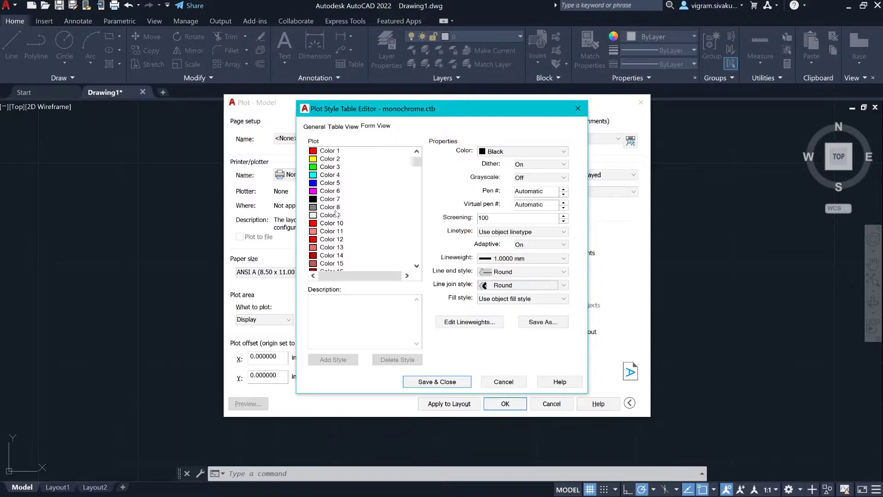
# - Give Color 7 a 1.0000 mm lineweight with Diamond ends and joins, then Save & Close
pyautogui.click(324, 200)
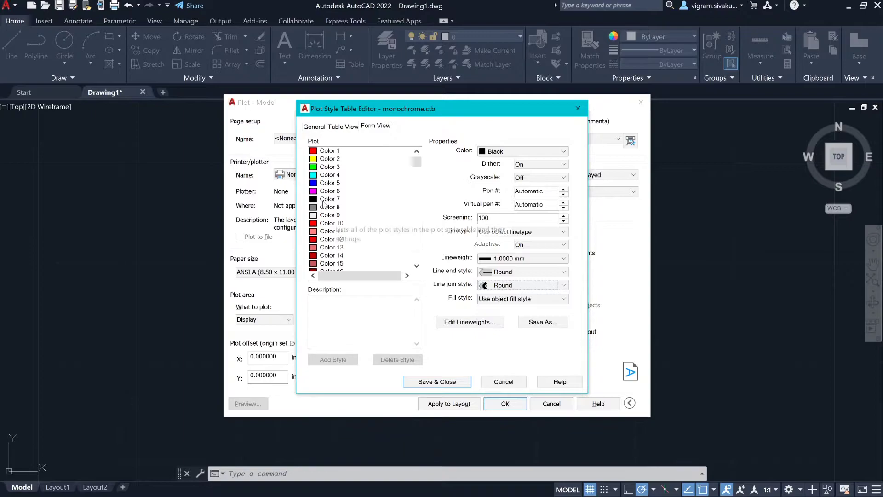
pyautogui.click(496, 259)
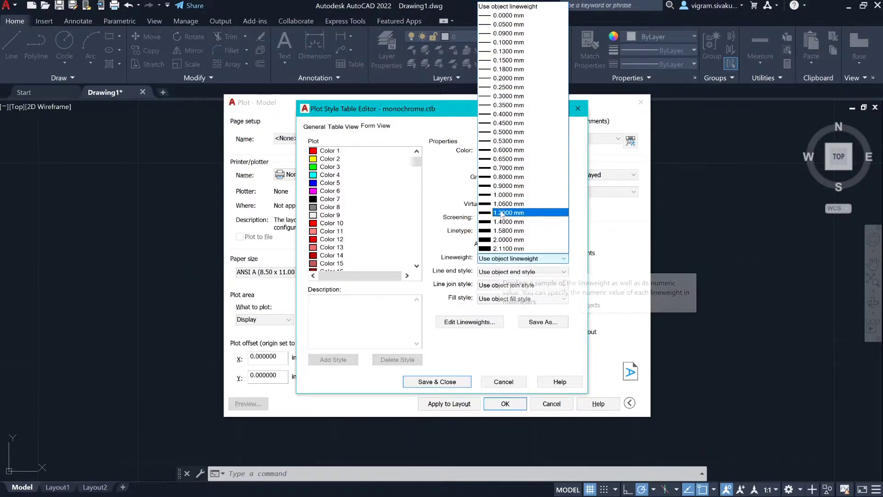
pyautogui.click(499, 195)
pyautogui.click(491, 274)
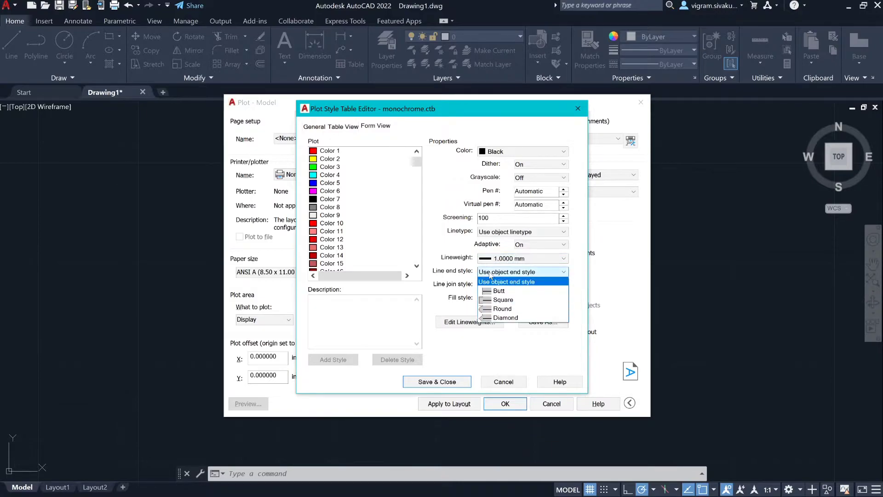
pyautogui.click(496, 317)
pyautogui.click(497, 285)
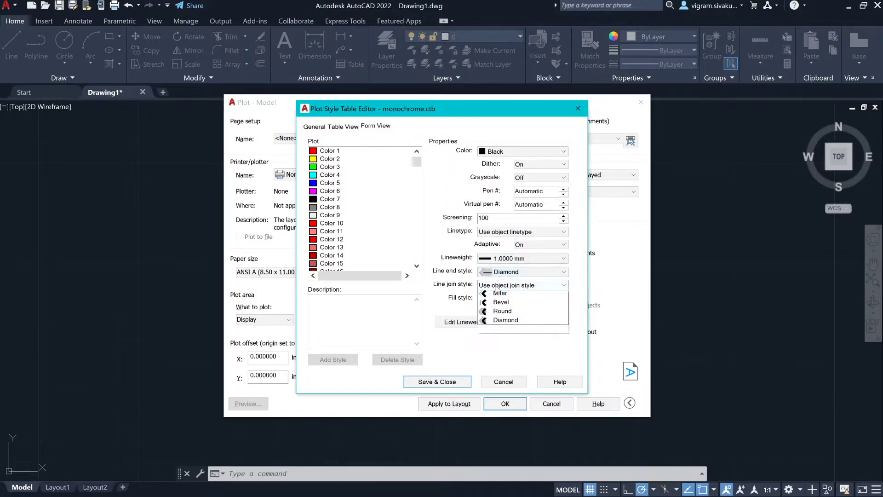
pyautogui.click(492, 331)
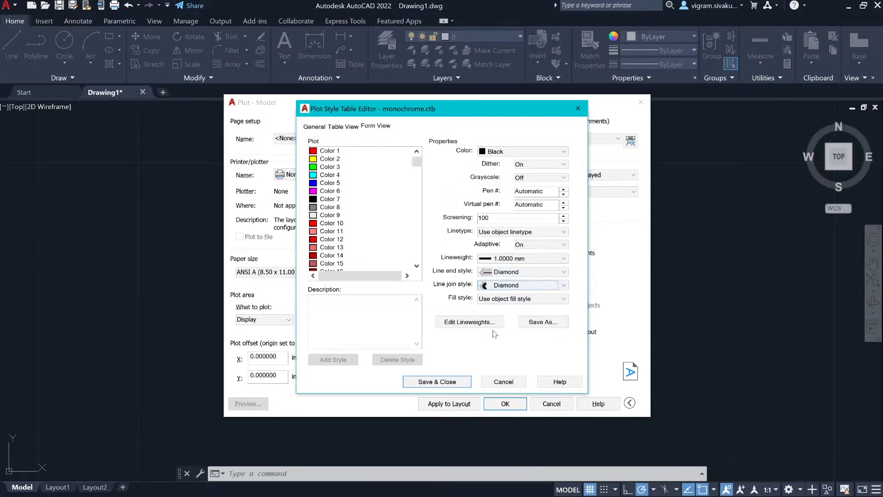
pyautogui.click(454, 383)
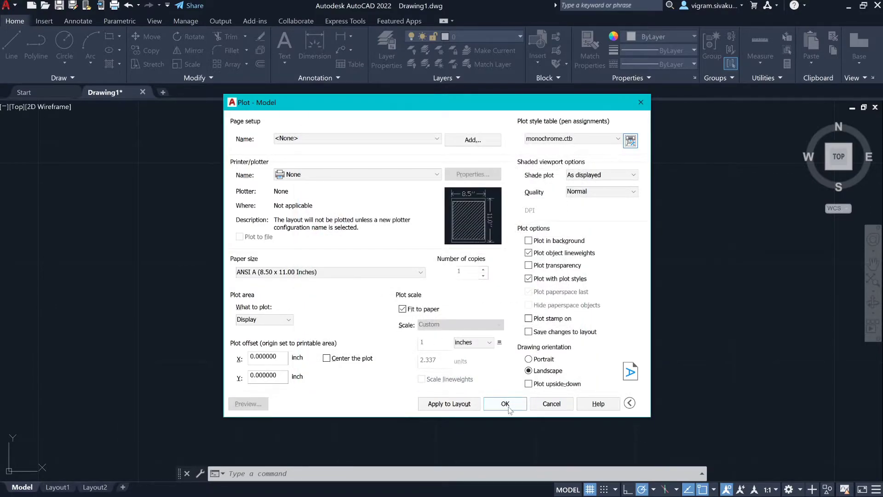
# - Close the Plot dialog and colour the top-left line and L-shape red
pyautogui.click(552, 405)
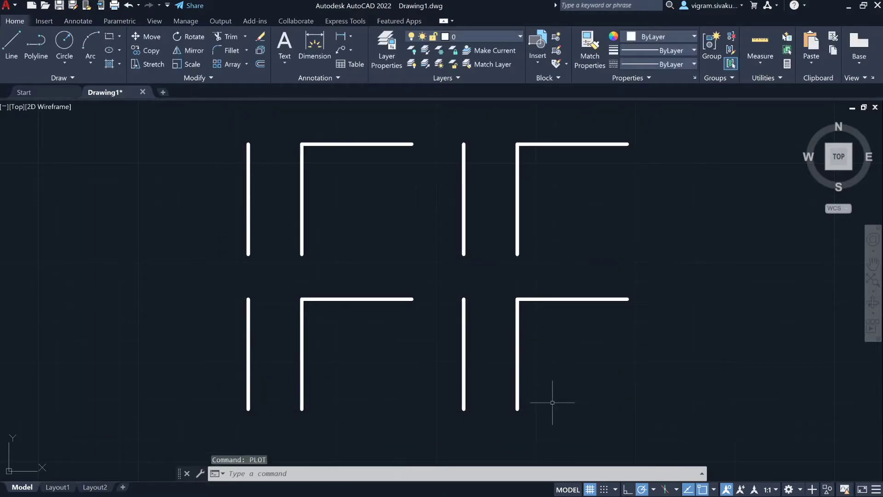
pyautogui.click(421, 271)
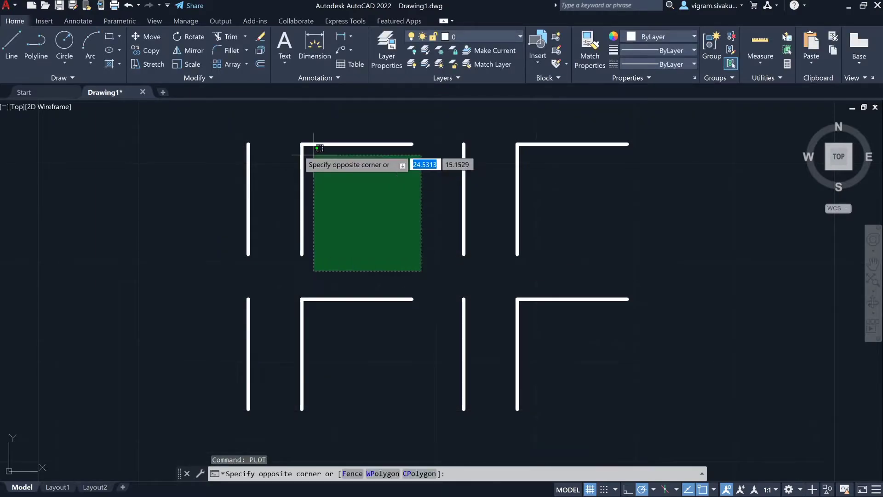
pyautogui.click(231, 119)
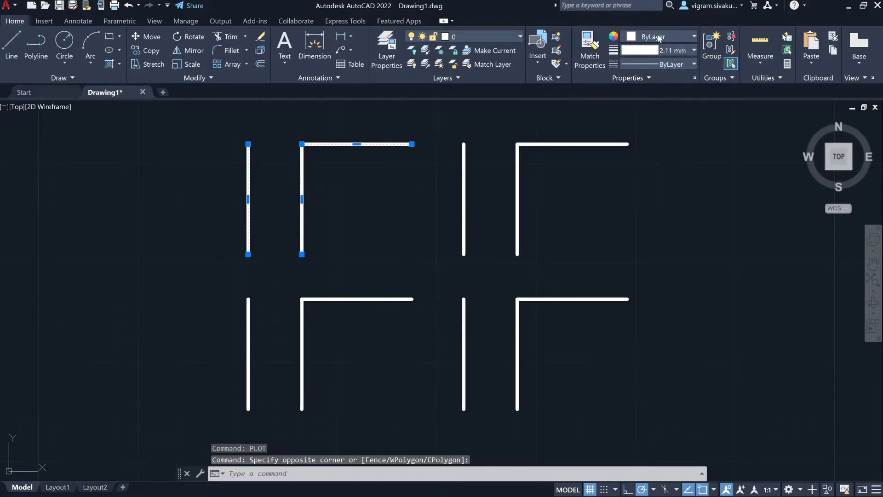
pyautogui.click(658, 37)
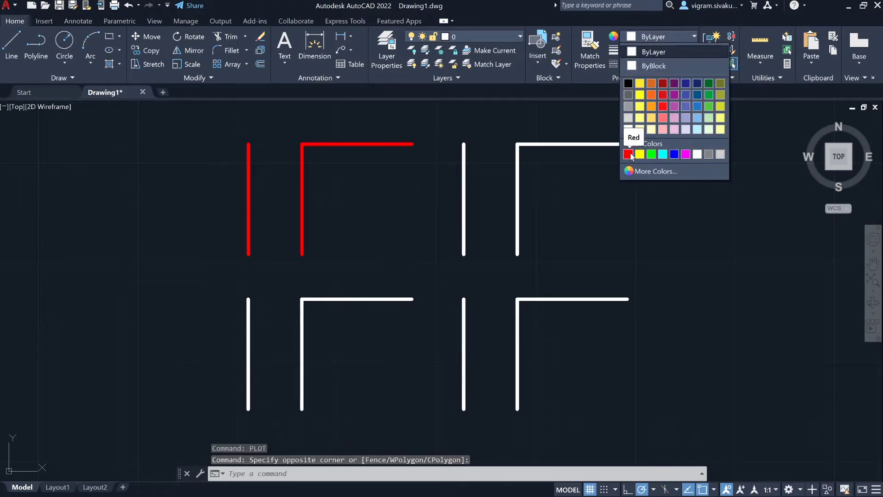
pyautogui.click(643, 170)
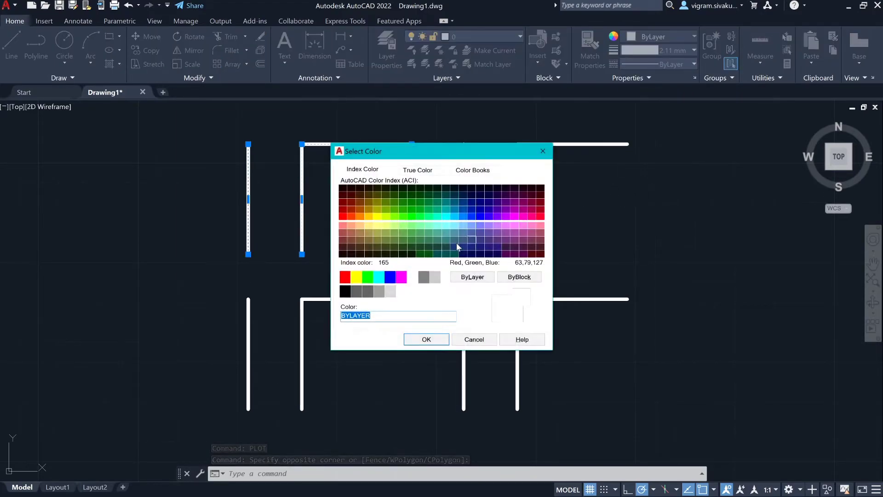
pyautogui.click(345, 276)
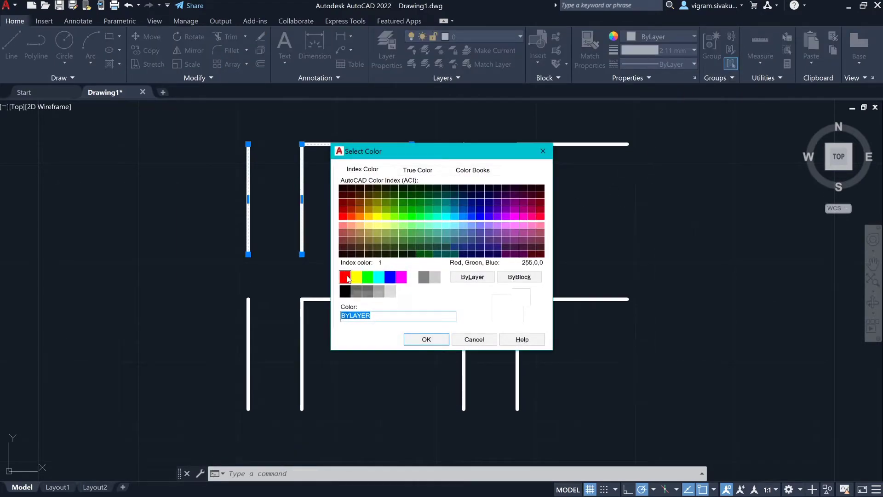
pyautogui.click(424, 339)
# - Colour the top-right line and L-shape yellow
pyautogui.click(438, 270)
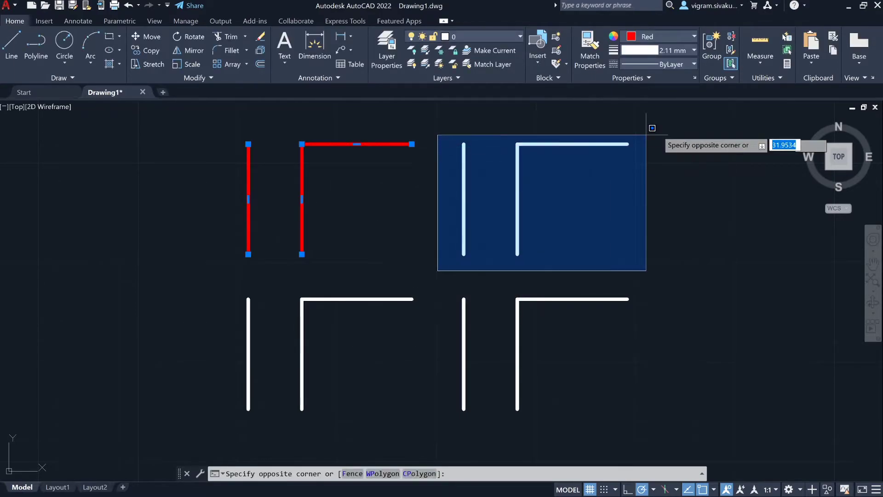
pyautogui.press('Escape')
pyautogui.click(653, 127)
pyautogui.press('Escape')
pyautogui.press('Escape')
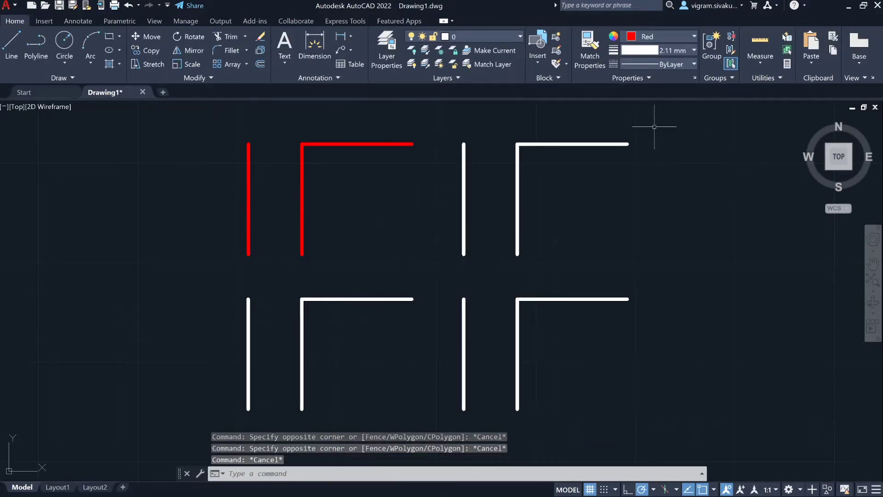
pyautogui.click(654, 127)
pyautogui.click(446, 268)
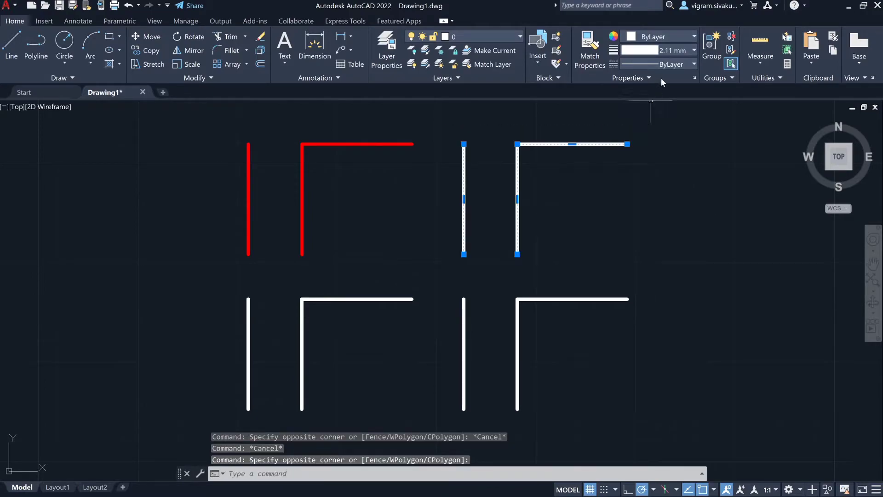
pyautogui.click(683, 39)
pyautogui.click(637, 171)
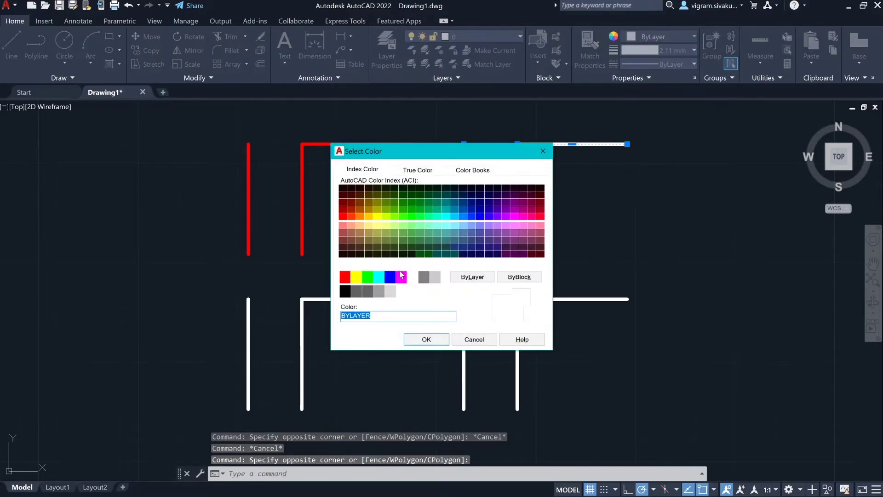
pyautogui.click(356, 276)
pyautogui.click(427, 339)
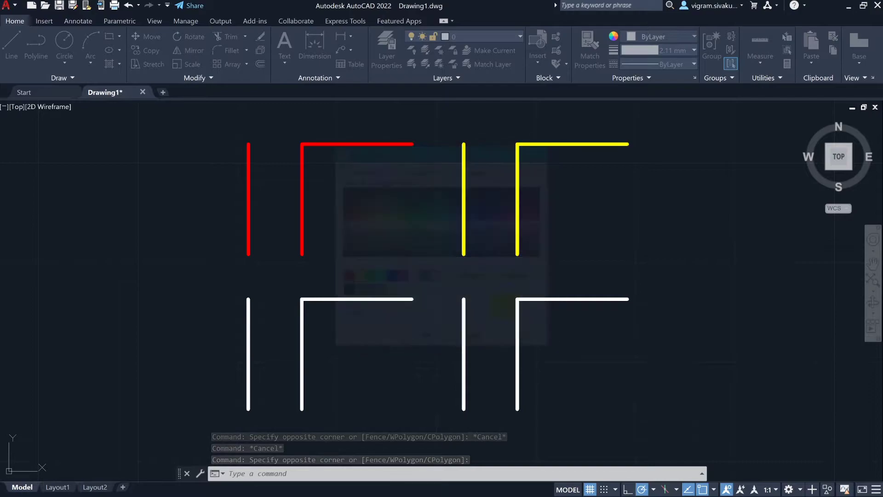
# - Colour the lower-left line and L-shape green
pyautogui.click(419, 286)
pyautogui.click(221, 420)
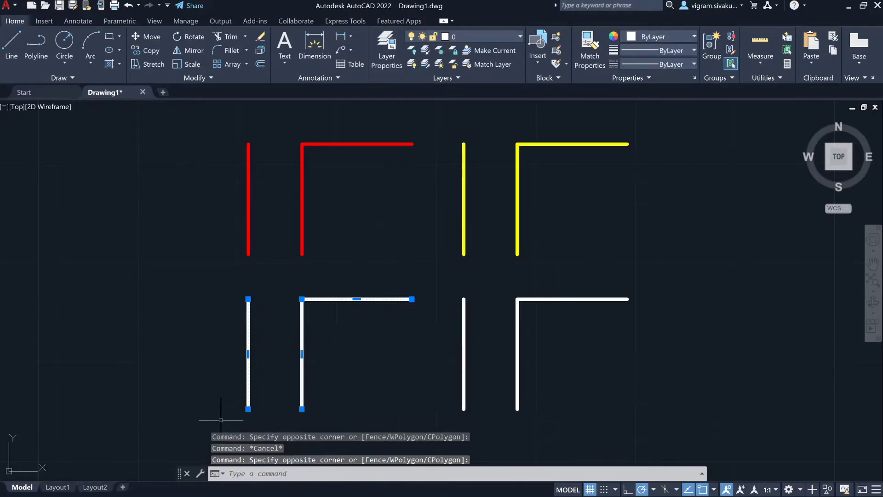
pyautogui.click(650, 37)
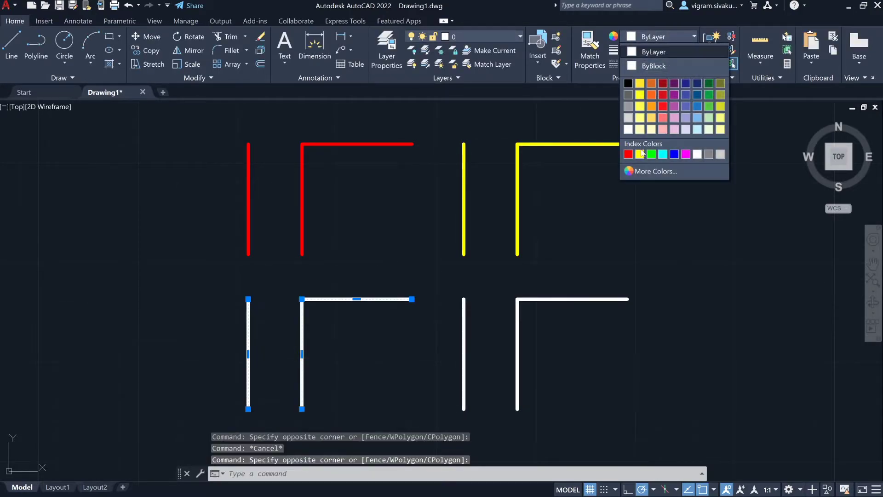
pyautogui.click(644, 171)
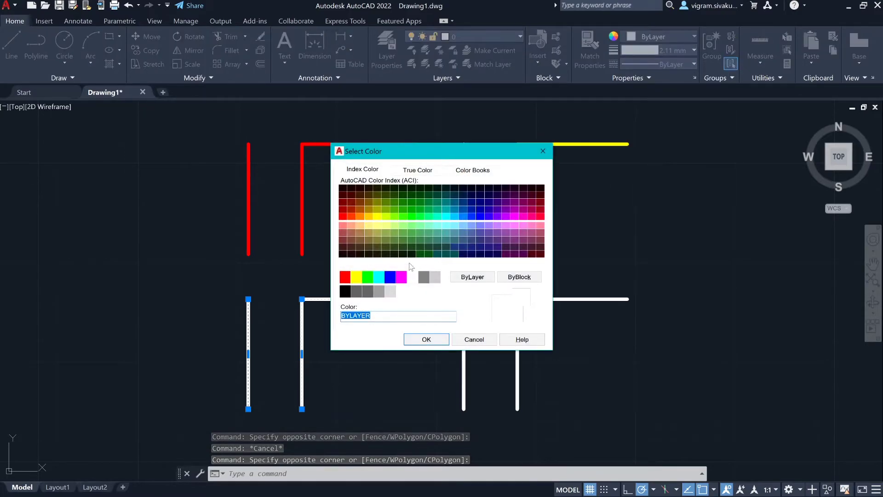
pyautogui.click(367, 276)
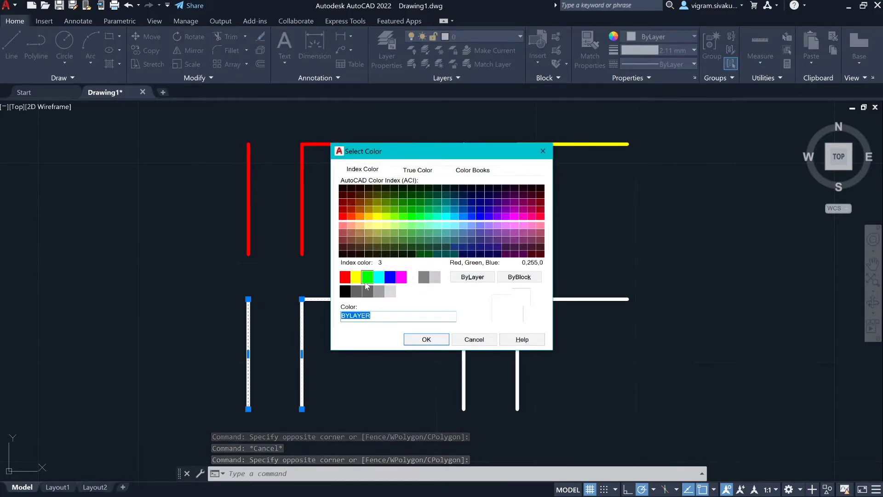
pyautogui.click(426, 339)
pyautogui.press('Escape')
# - Colour the lower-right line and L-shape white and clear the selection
pyautogui.click(437, 418)
pyautogui.click(671, 283)
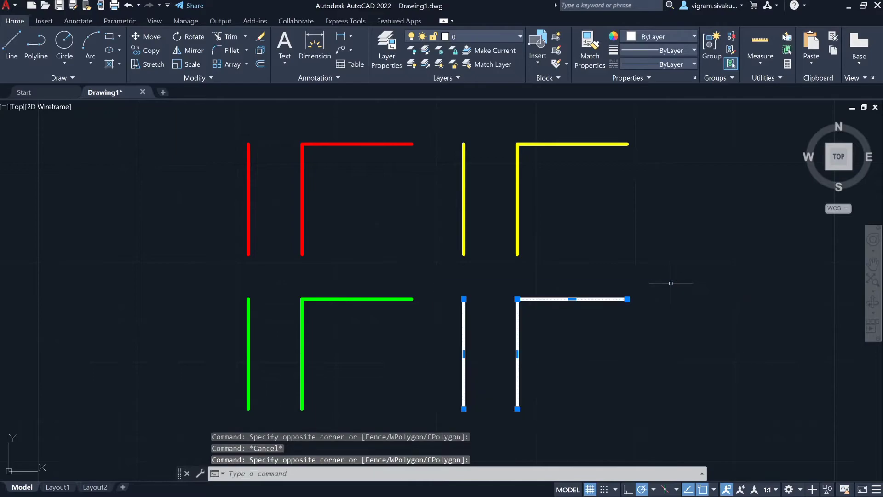
pyautogui.click(659, 37)
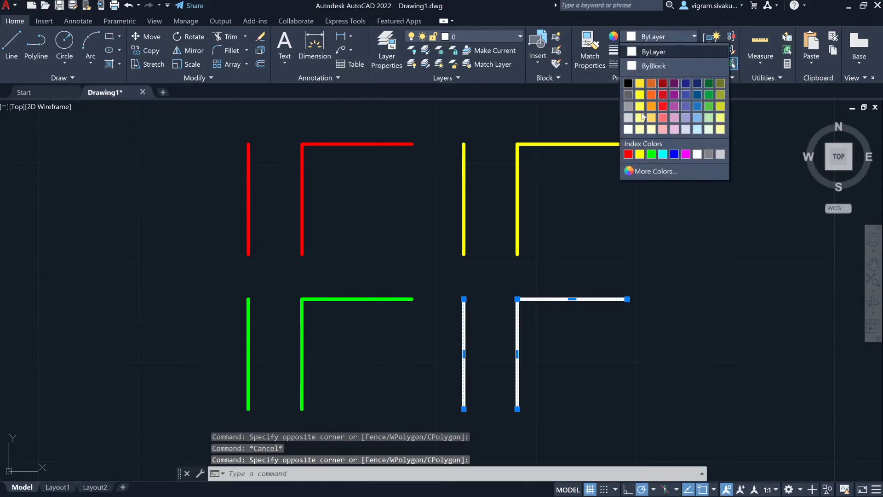
pyautogui.click(650, 172)
pyautogui.click(413, 276)
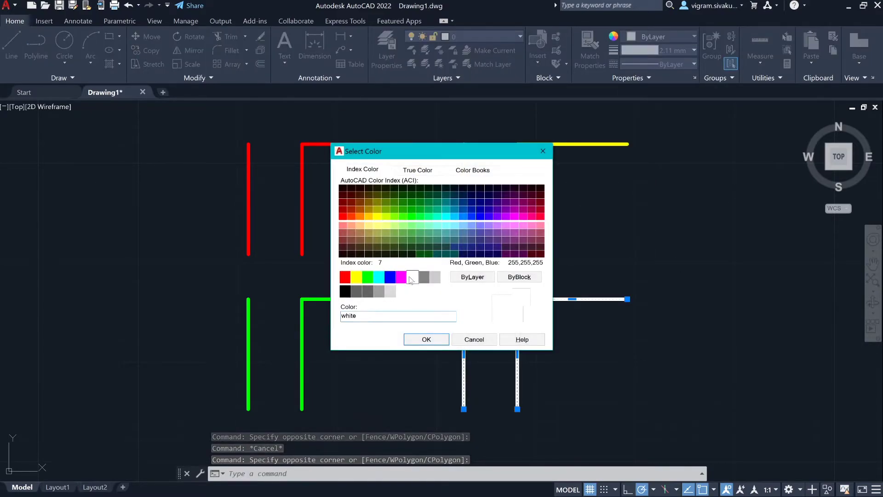
pyautogui.click(418, 340)
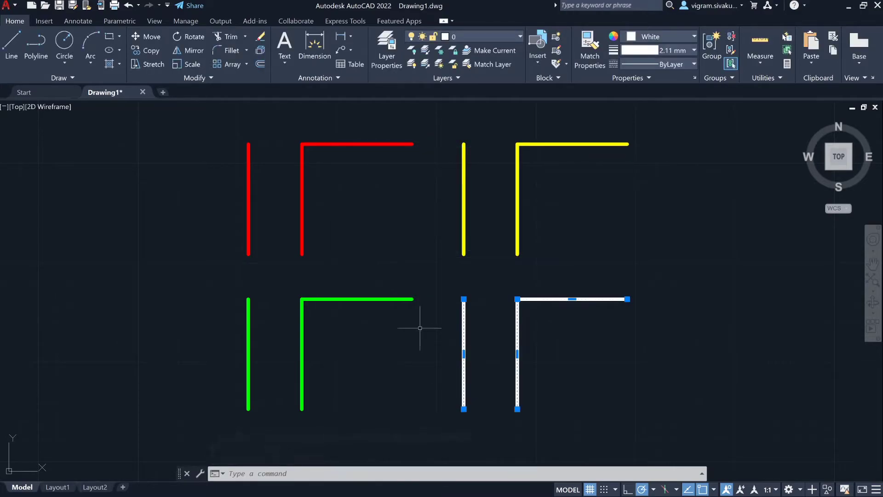
pyautogui.click(418, 337)
pyautogui.press('Escape')
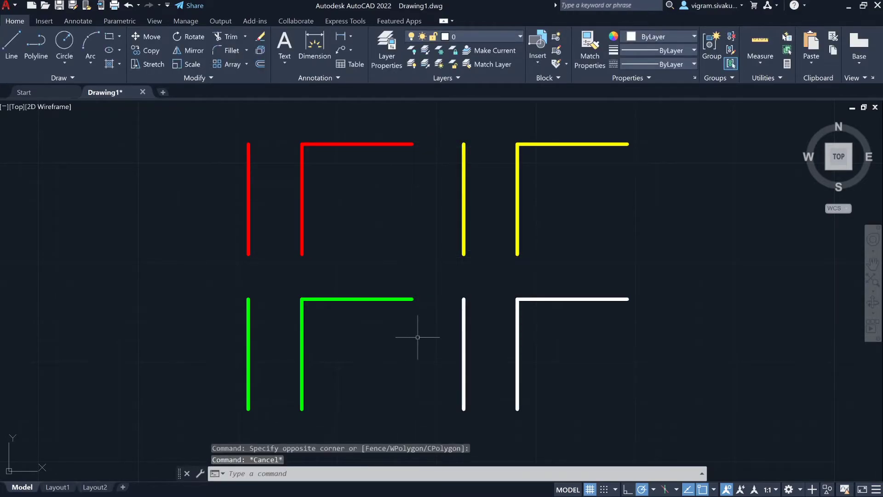
# - Switch to Layout1, activate its viewport, and turn off the grid
pyautogui.click(57, 487)
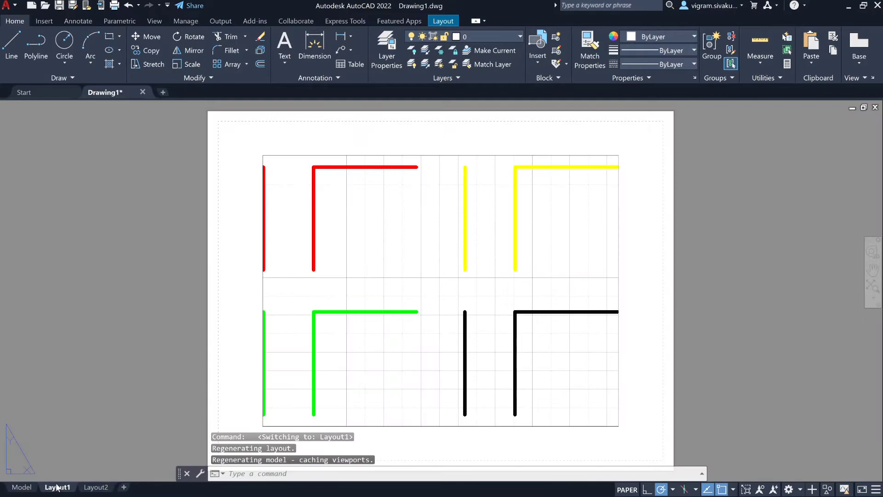
pyautogui.doubleClick(370, 281)
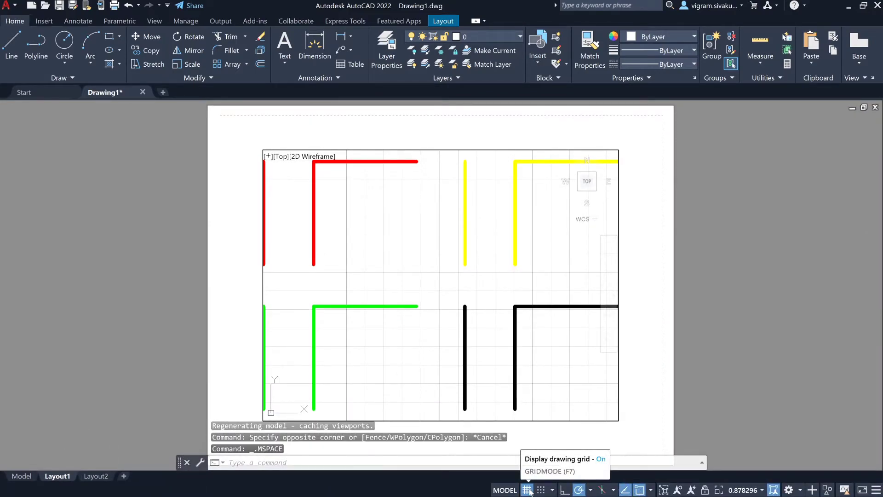
pyautogui.click(527, 490)
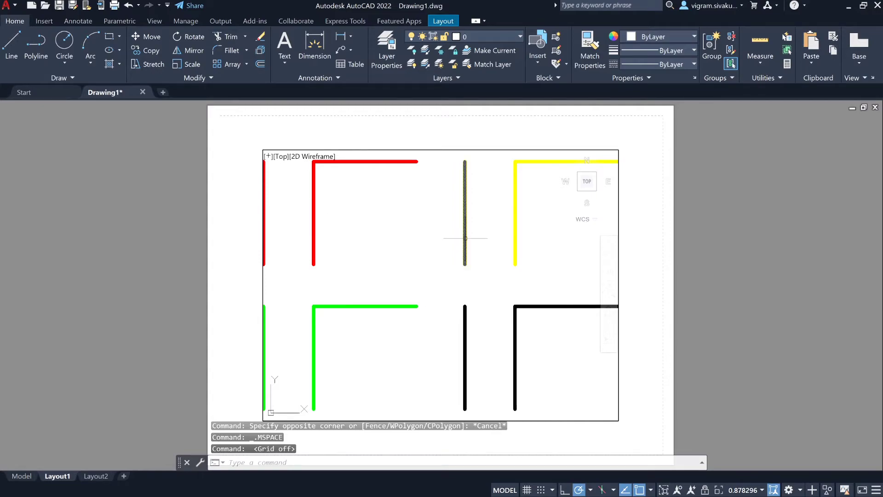
# - Fit all four line sets in the viewport, then return to paper space
pyautogui.scroll(-2, 457, 239)
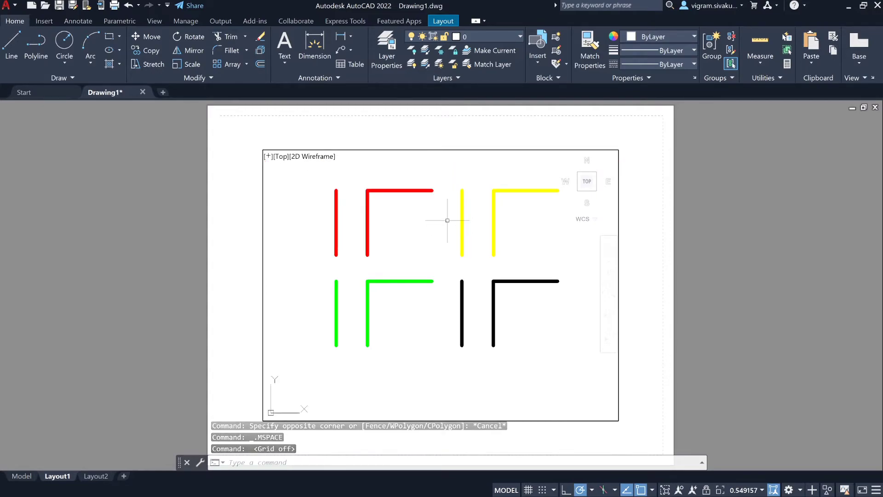
pyautogui.moveTo(448, 219); pyautogui.dragTo(445, 232, button='middle')
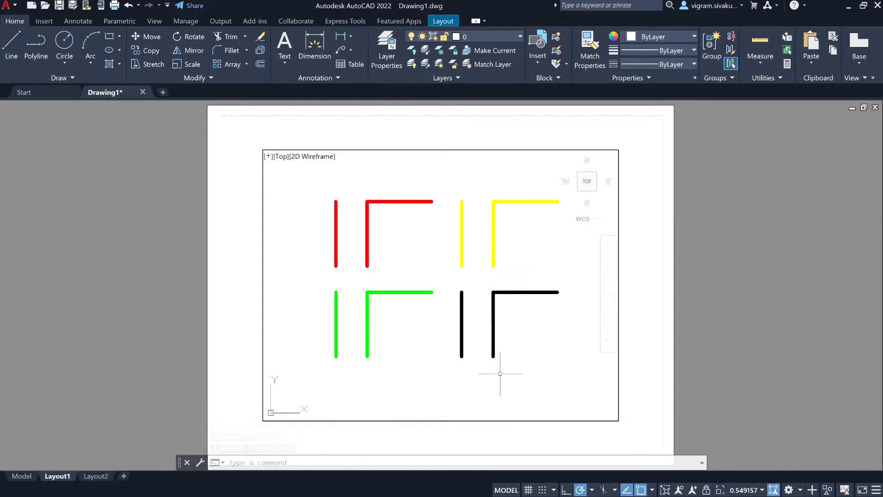
pyautogui.doubleClick(643, 402)
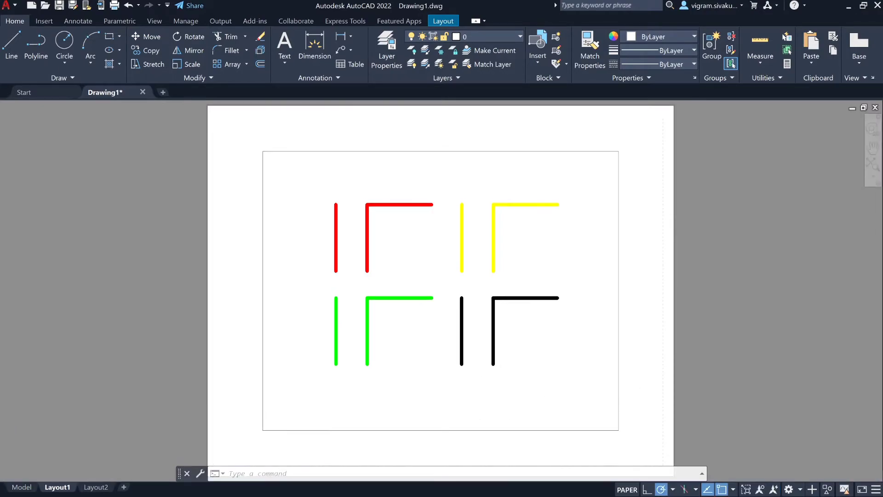
pyautogui.scroll(2, 462, 252)
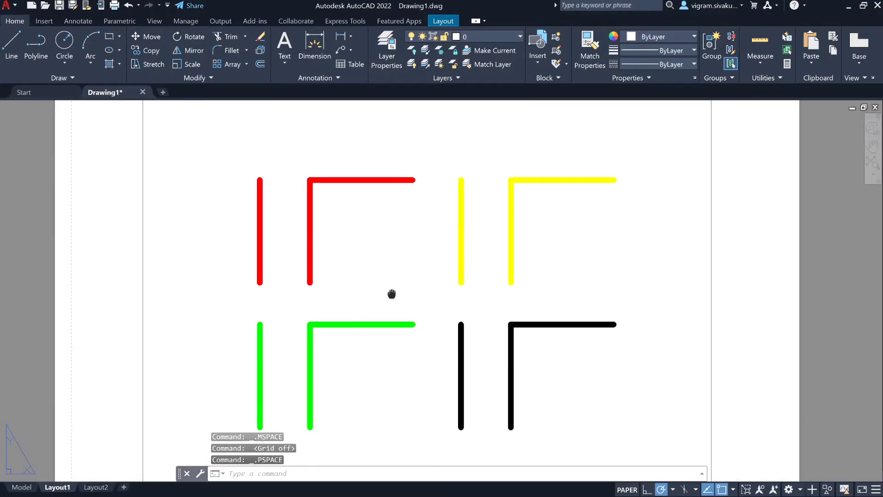
pyautogui.moveTo(392, 294); pyautogui.dragTo(394, 282, button='middle')
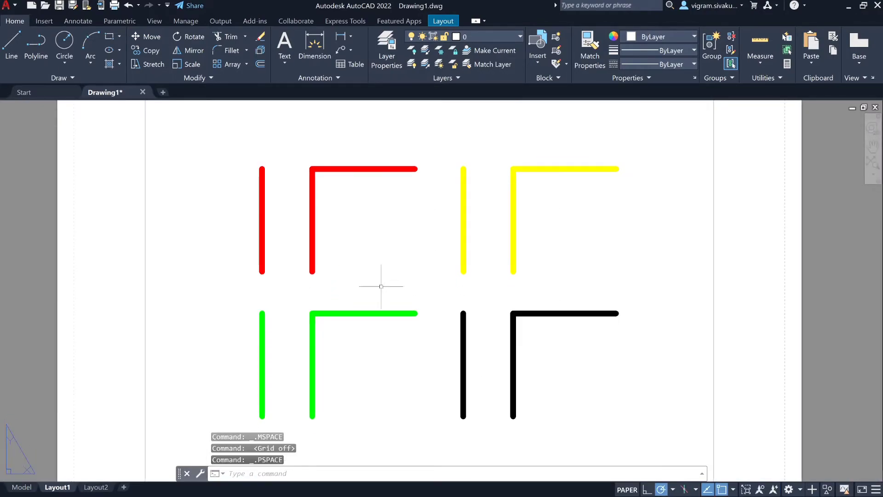
# - Enable Display plot styles in Layout1's page setup through the Page Setup Manager
pyautogui.rightClick(57, 488)
pyautogui.click(97, 423)
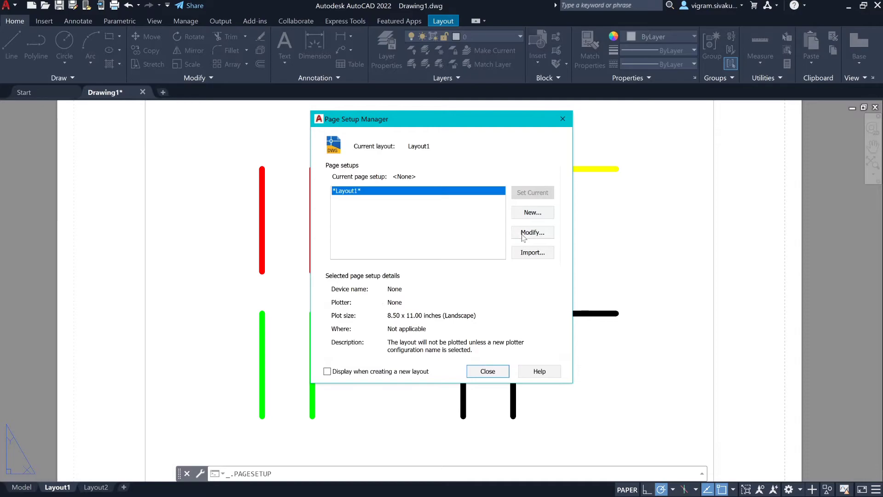
pyautogui.click(523, 233)
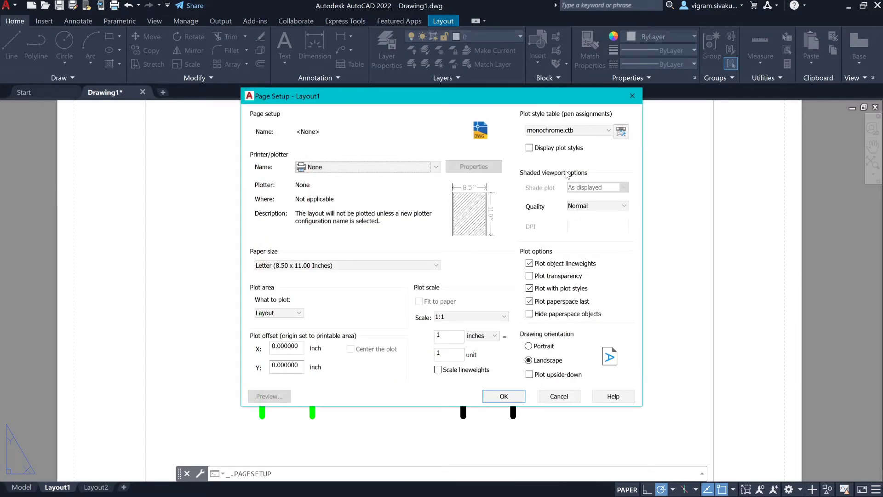
pyautogui.click(574, 155)
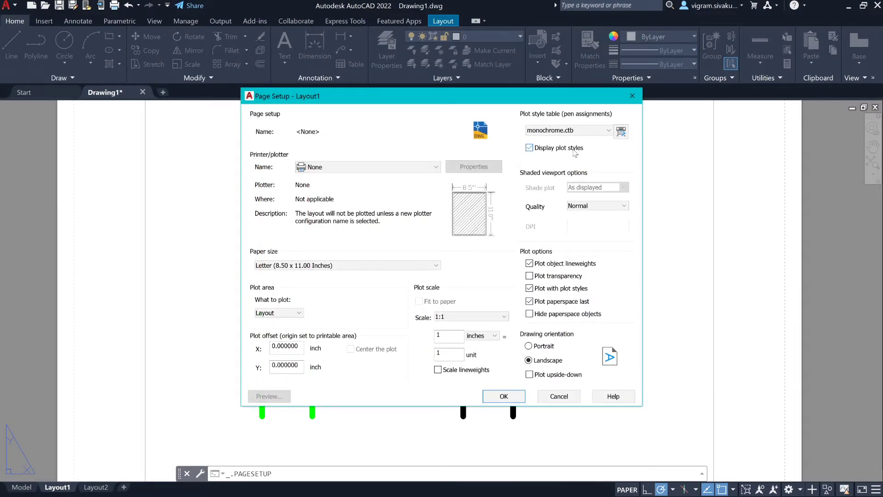
pyautogui.click(504, 397)
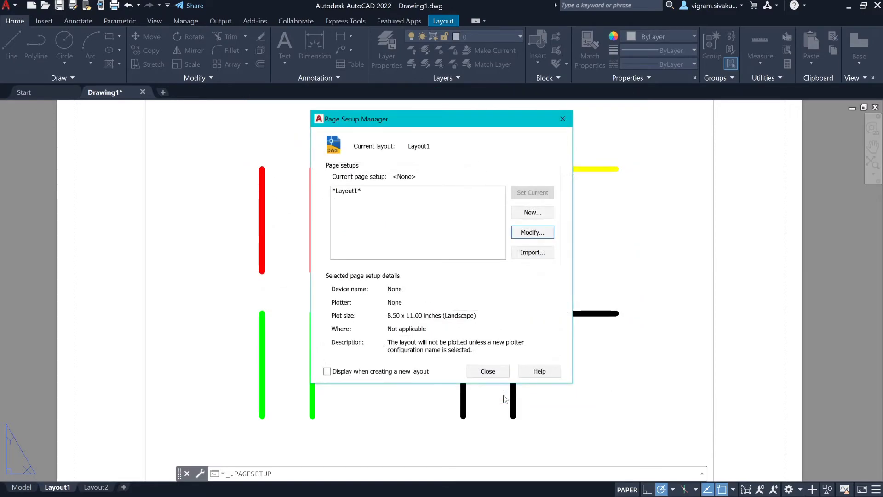
pyautogui.click(500, 373)
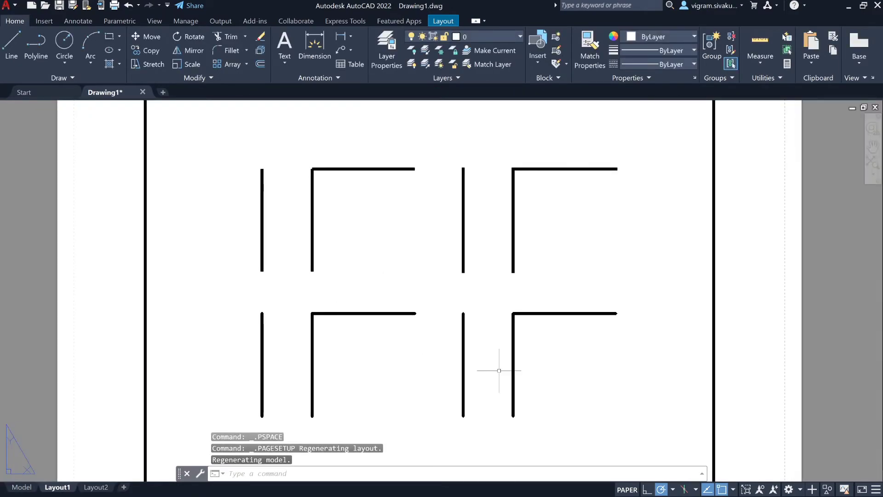
pyautogui.scroll(4, 280, 163)
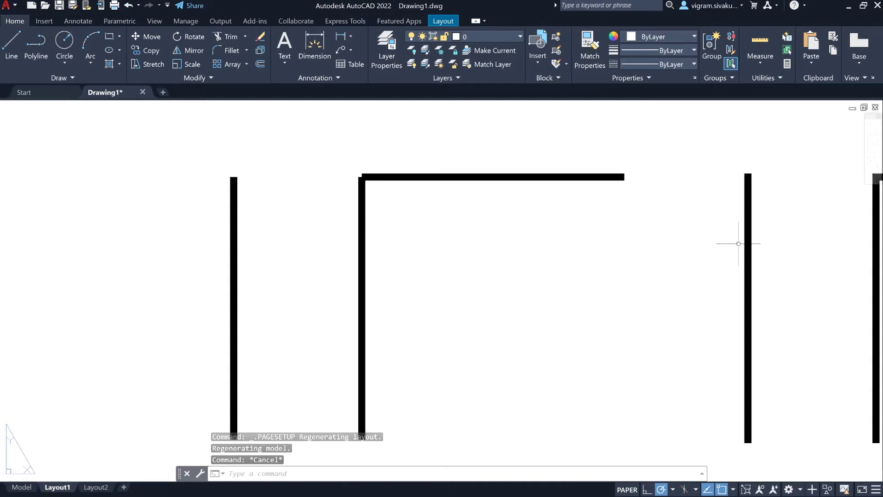
pyautogui.moveTo(738, 260); pyautogui.dragTo(441, 270, button='middle')
pyautogui.scroll(-5, 547, 143)
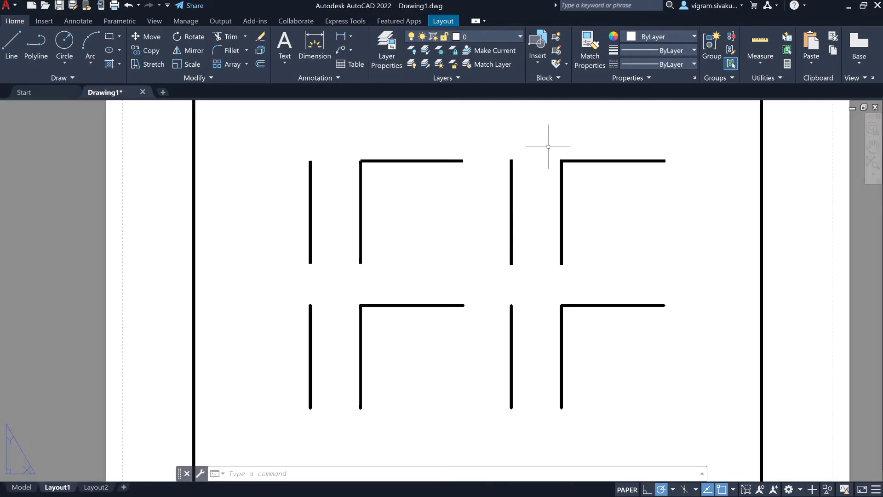
pyautogui.scroll(5, 560, 302)
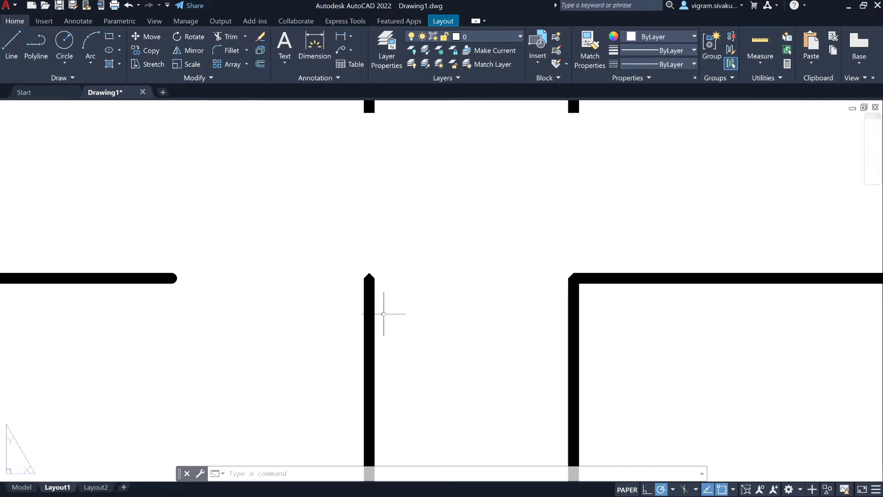
pyautogui.moveTo(177, 305)
pyautogui.mouseDown(button='middle')
pyautogui.moveTo(340, 313)
pyautogui.moveTo(707, 290)
pyautogui.mouseUp(button='middle')
pyautogui.scroll(-5, 212, 304)
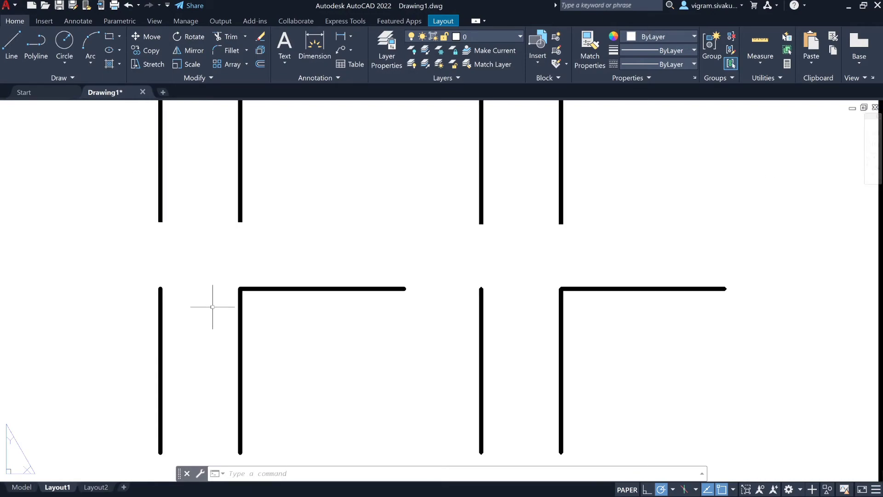
pyautogui.moveTo(274, 240); pyautogui.dragTo(349, 258, button='middle')
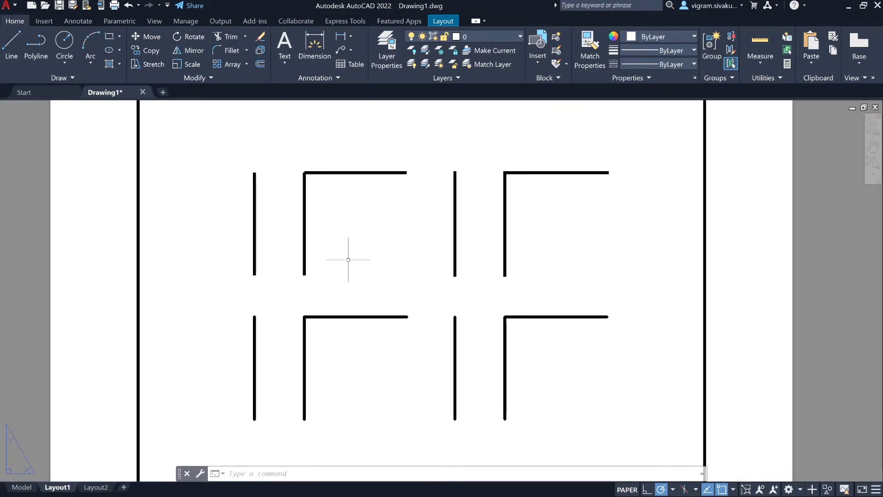
pyautogui.scroll(2, 337, 260)
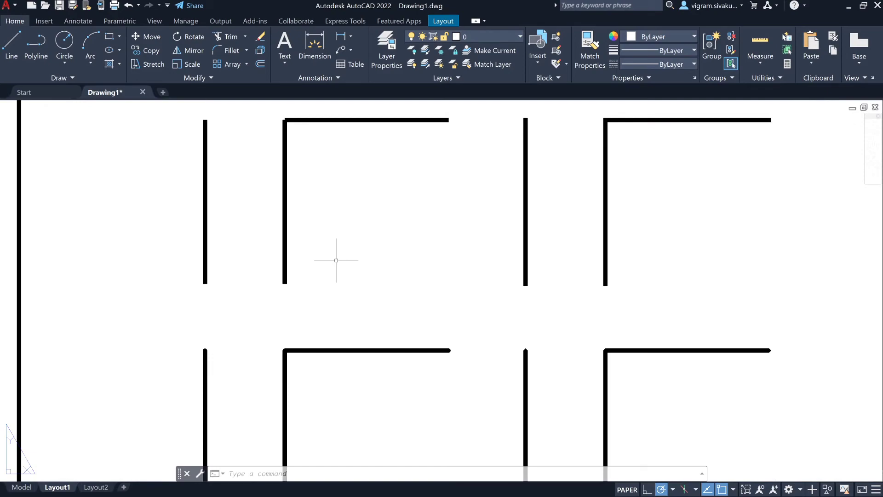
pyautogui.moveTo(360, 262); pyautogui.dragTo(353, 260, button='middle')
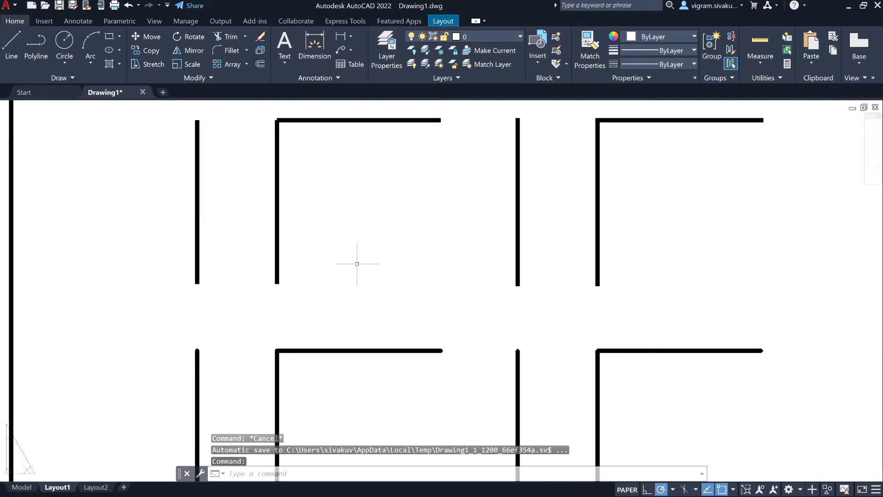
pyautogui.press('Escape')
pyautogui.press('Escape')
pyautogui.press('Escape')
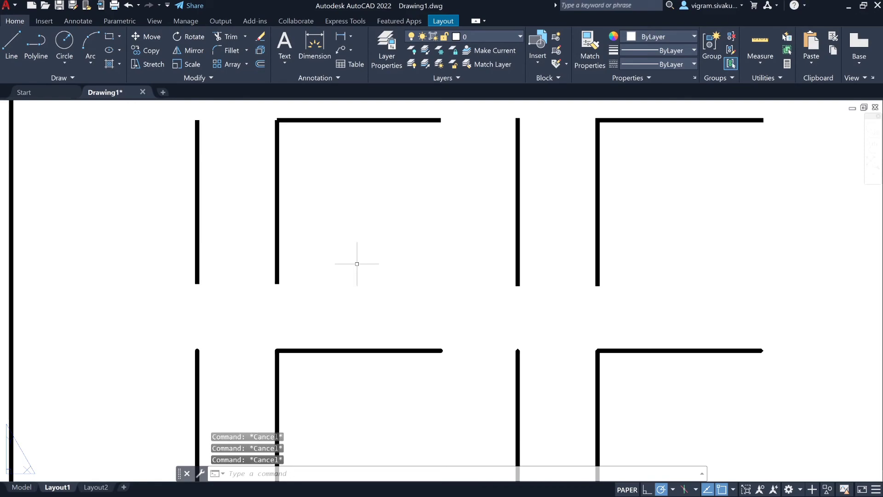